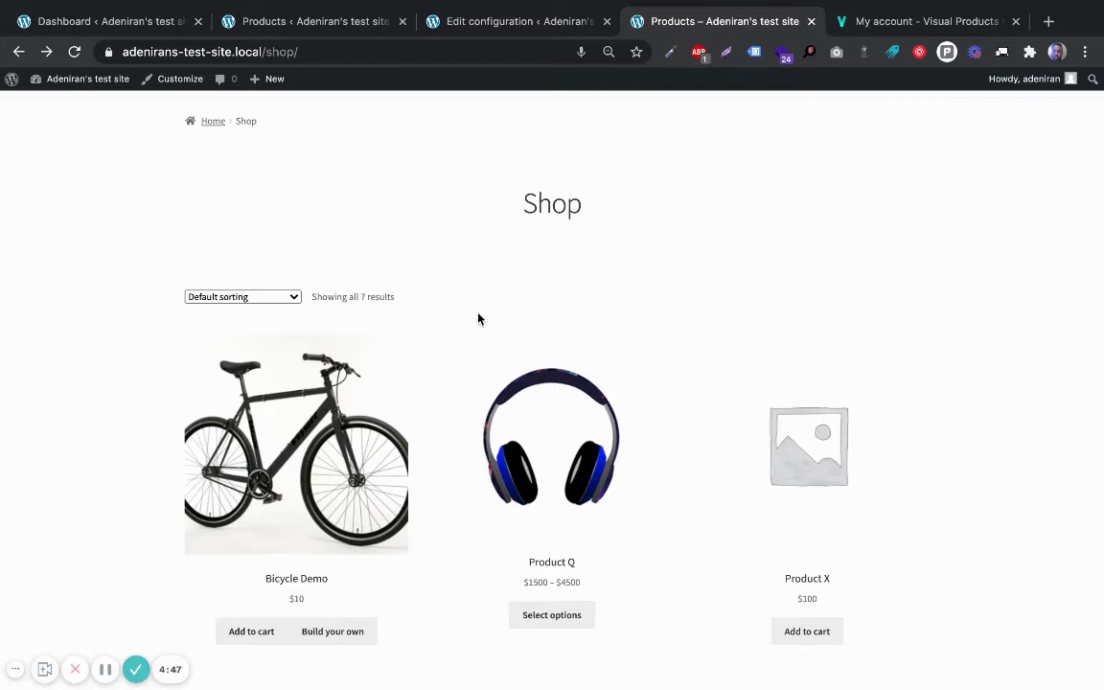
- Open the Bicycle Demo configurator from the Shop page, review its options, then return to the Dashboard
click(345, 641)
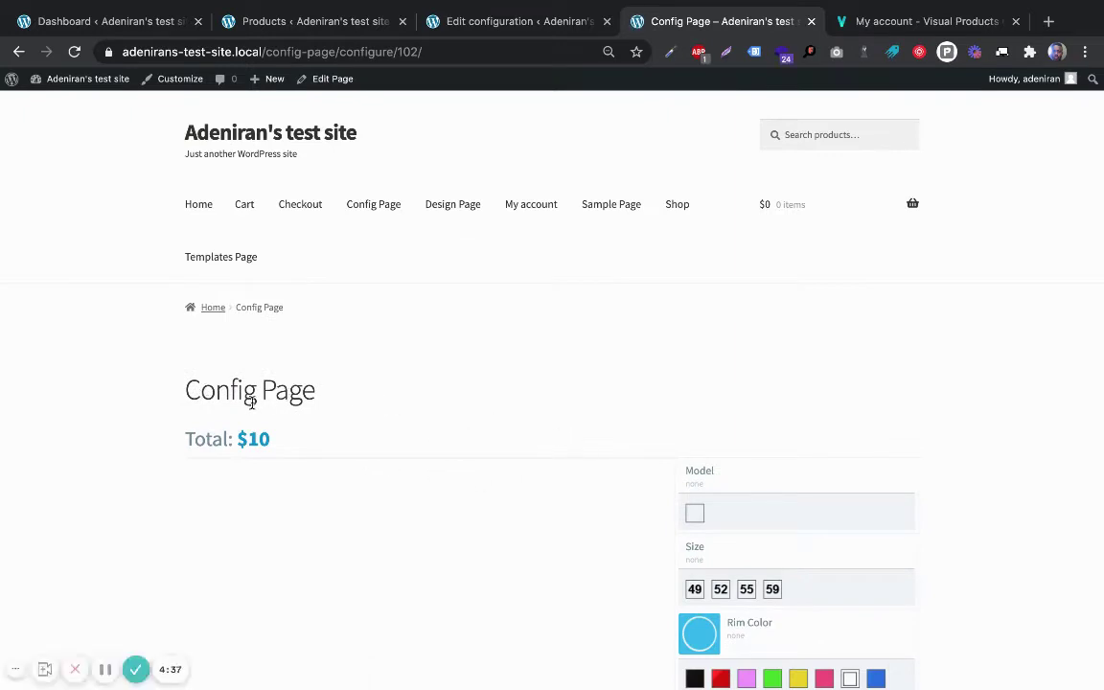
scroll(618, 540, down, 3)
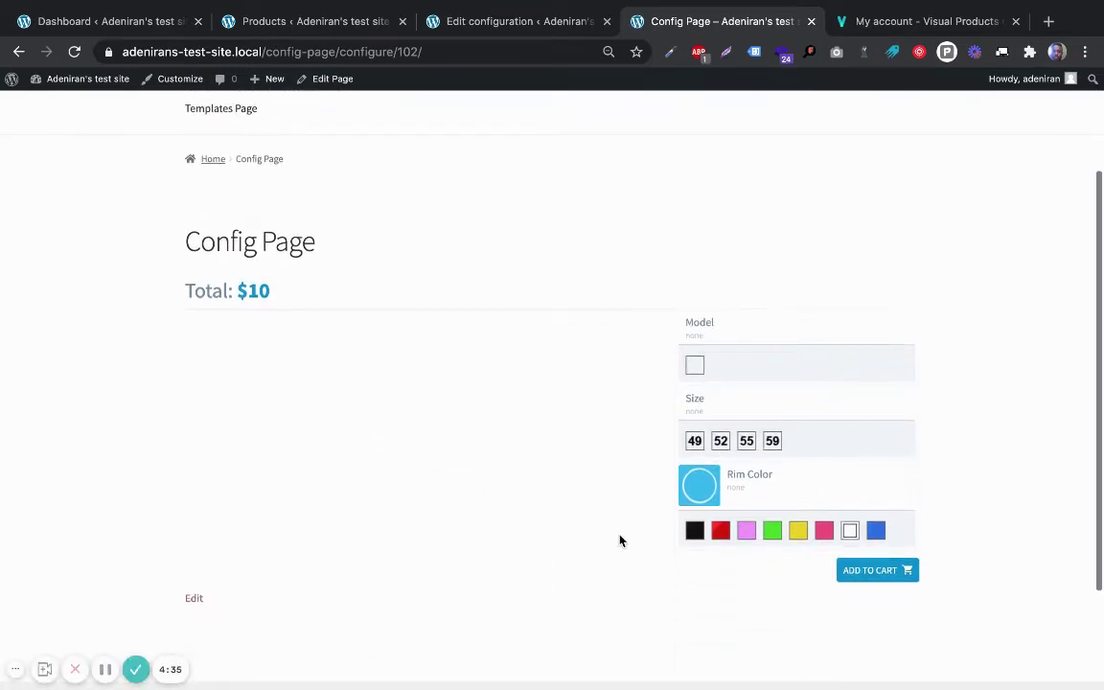
scroll(618, 540, down, 1)
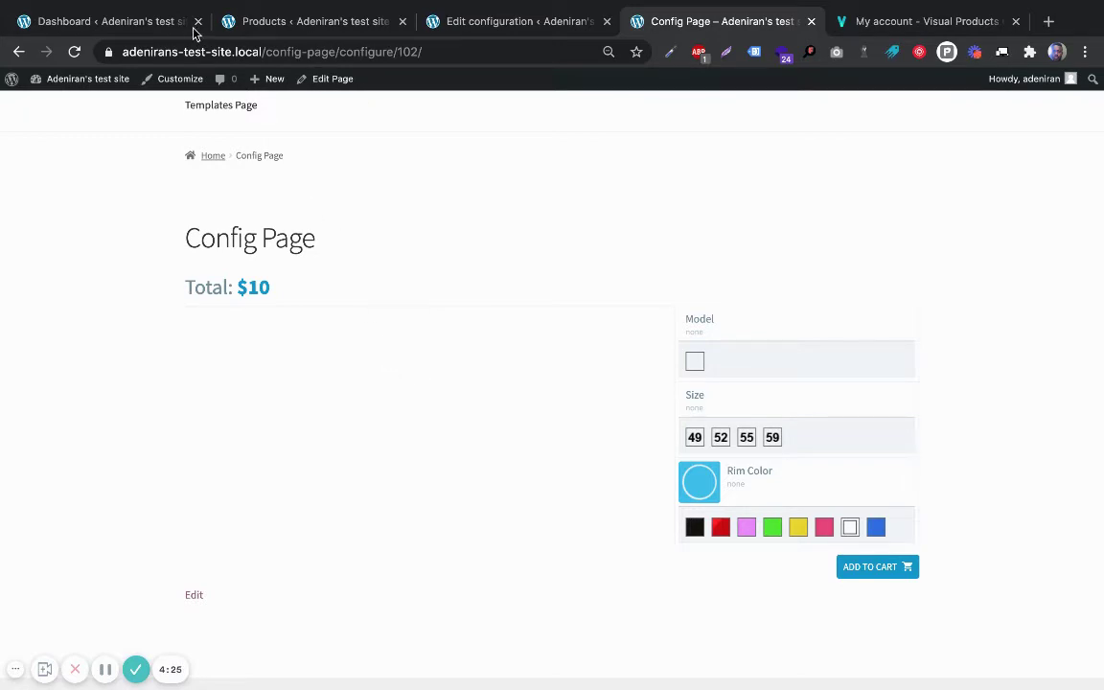
click(121, 29)
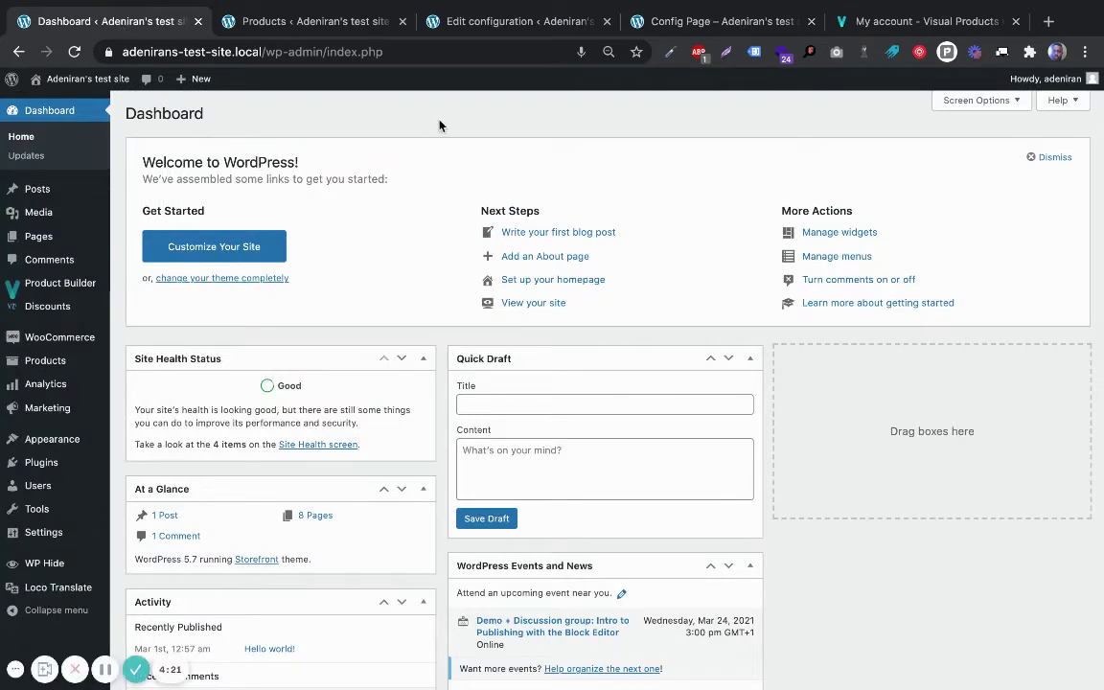
- Show the Products list and scroll to the Bicycle Demo entry
click(290, 23)
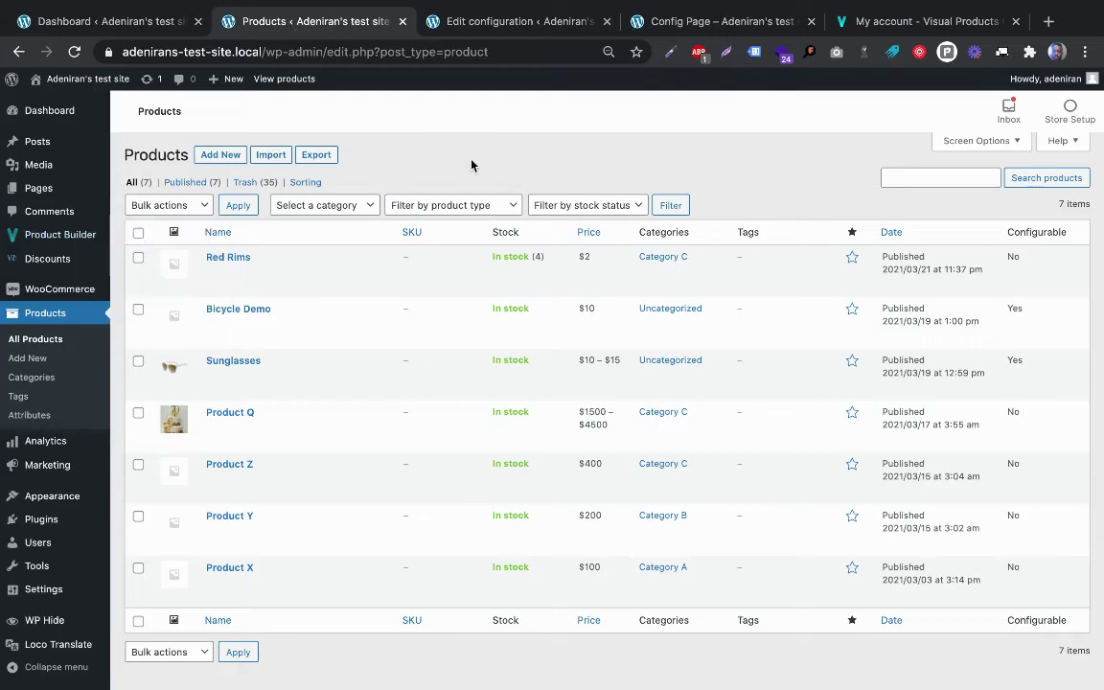
scroll(366, 340, down, 1)
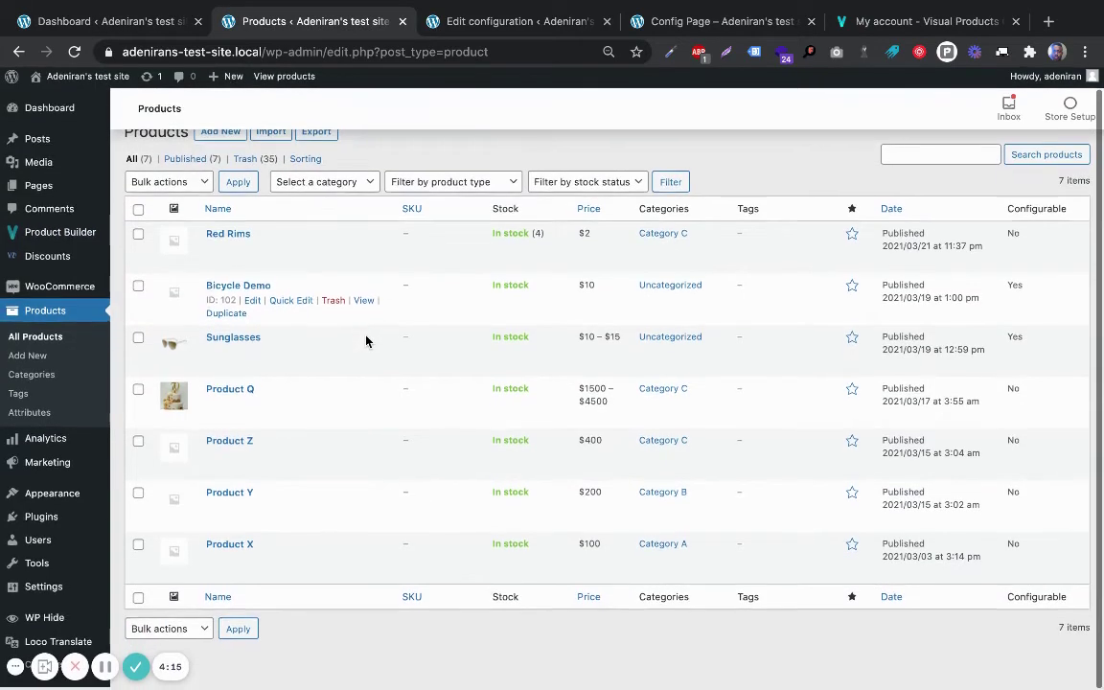
- Open the Bicycle Demo product's edit page and scroll down its form
click(254, 305)
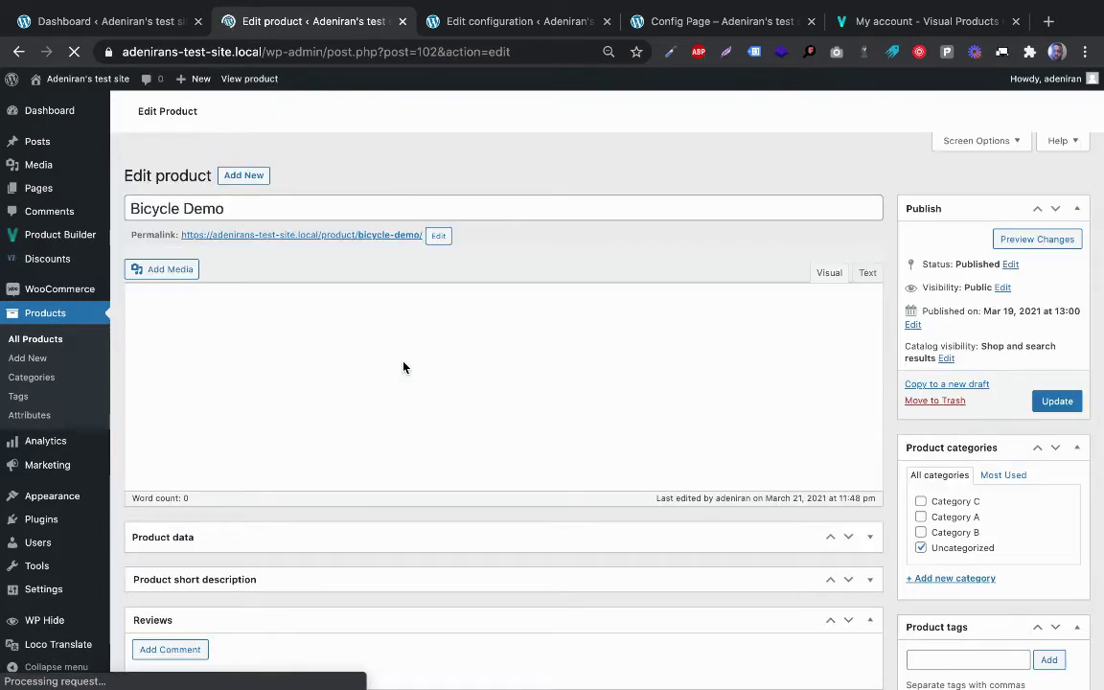
scroll(404, 367, down, 3)
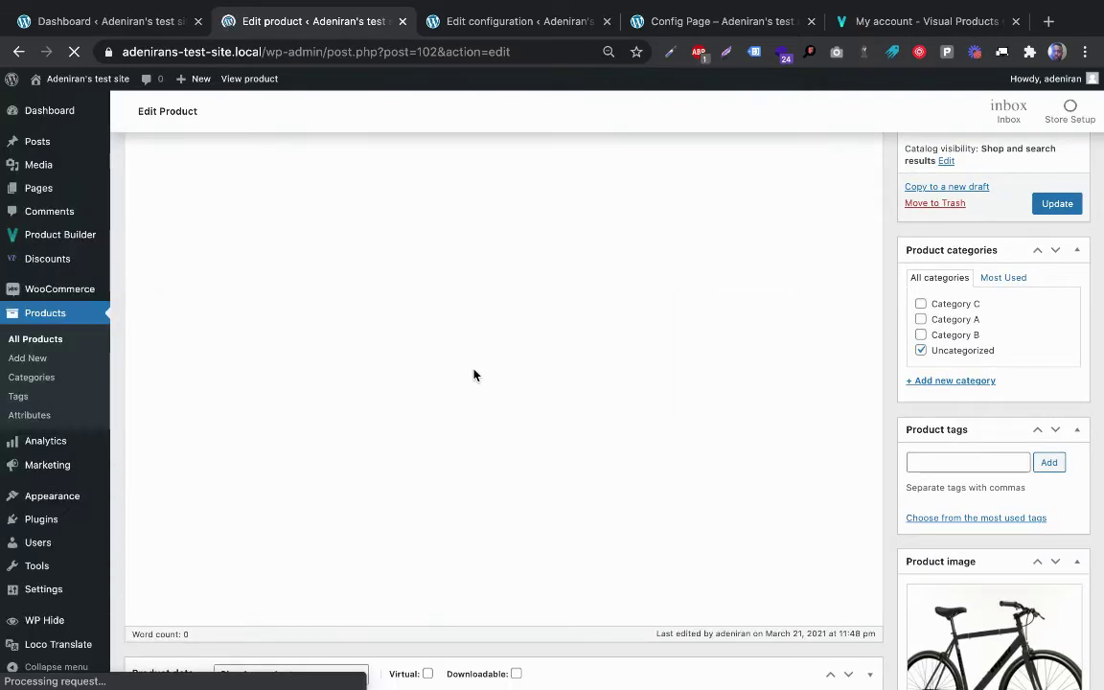
scroll(474, 375, down, 3)
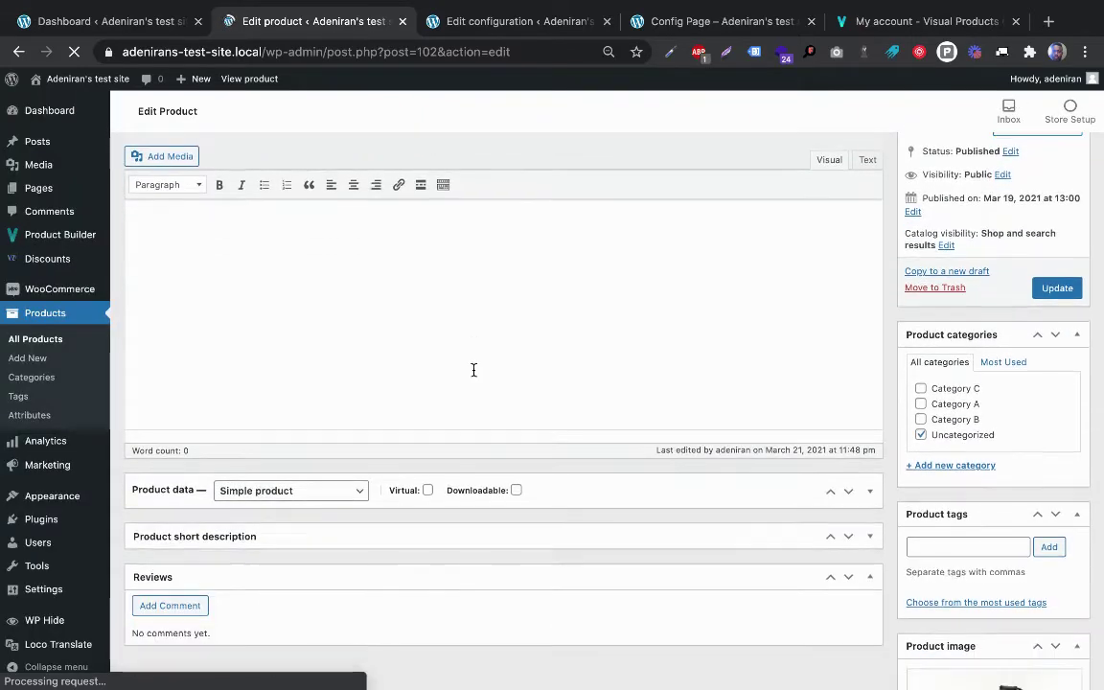
- Expand the short description and Product data to confirm price $10 and Configuration 'Bicycle Demo'
click(441, 505)
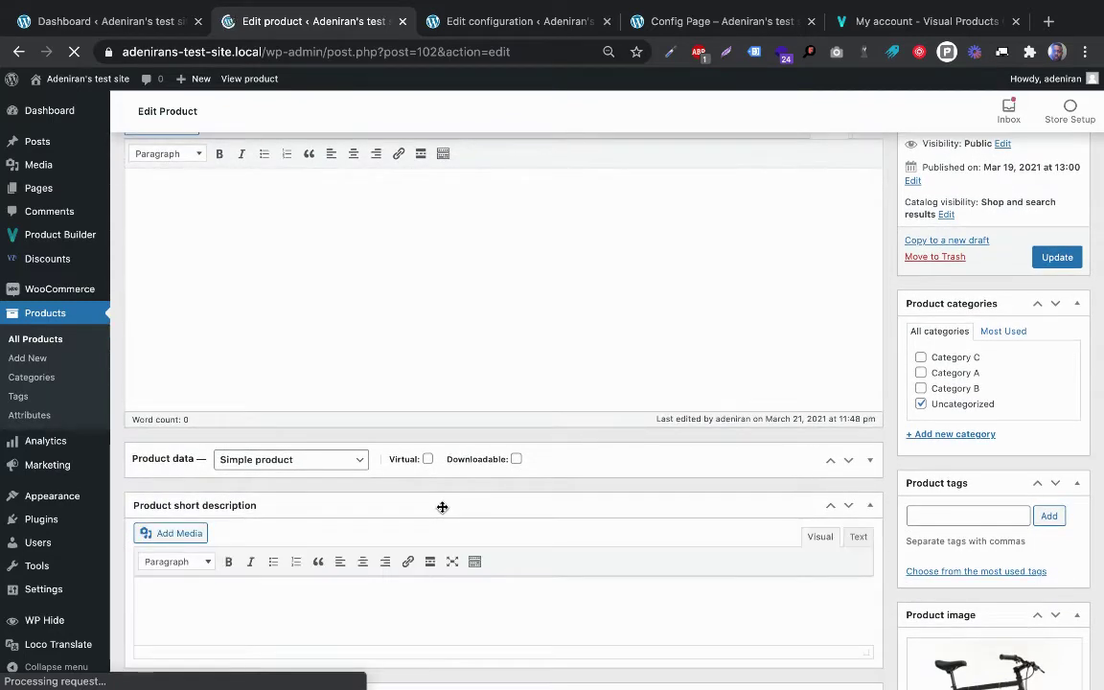
click(544, 461)
scroll(545, 463, down, 3)
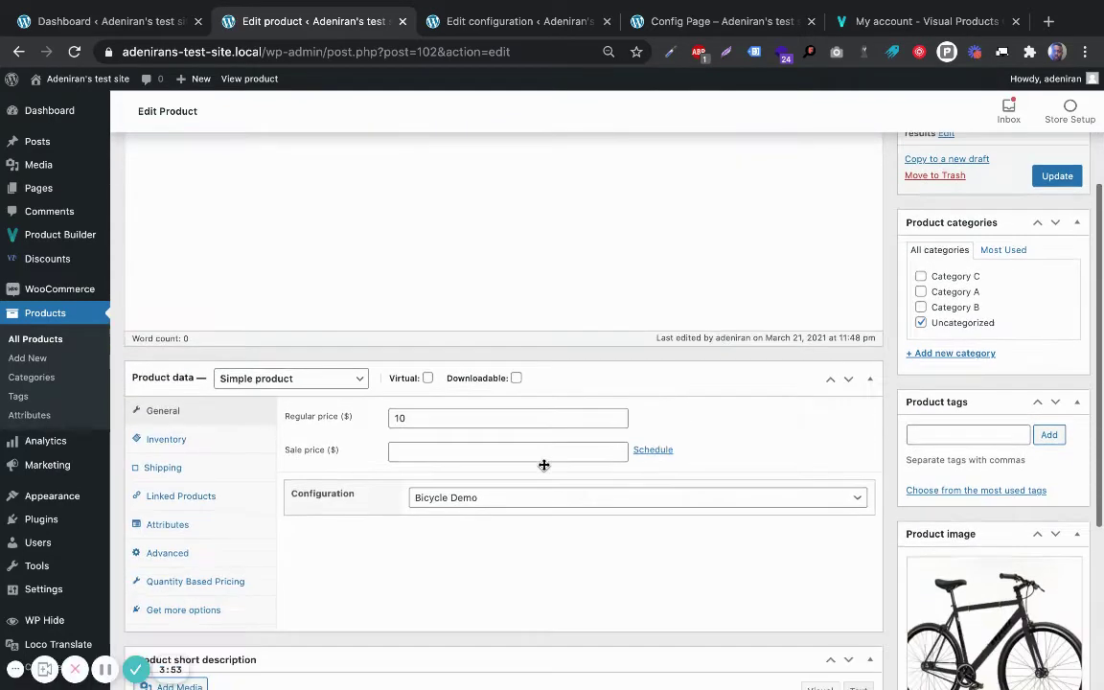
scroll(544, 465, down, 2)
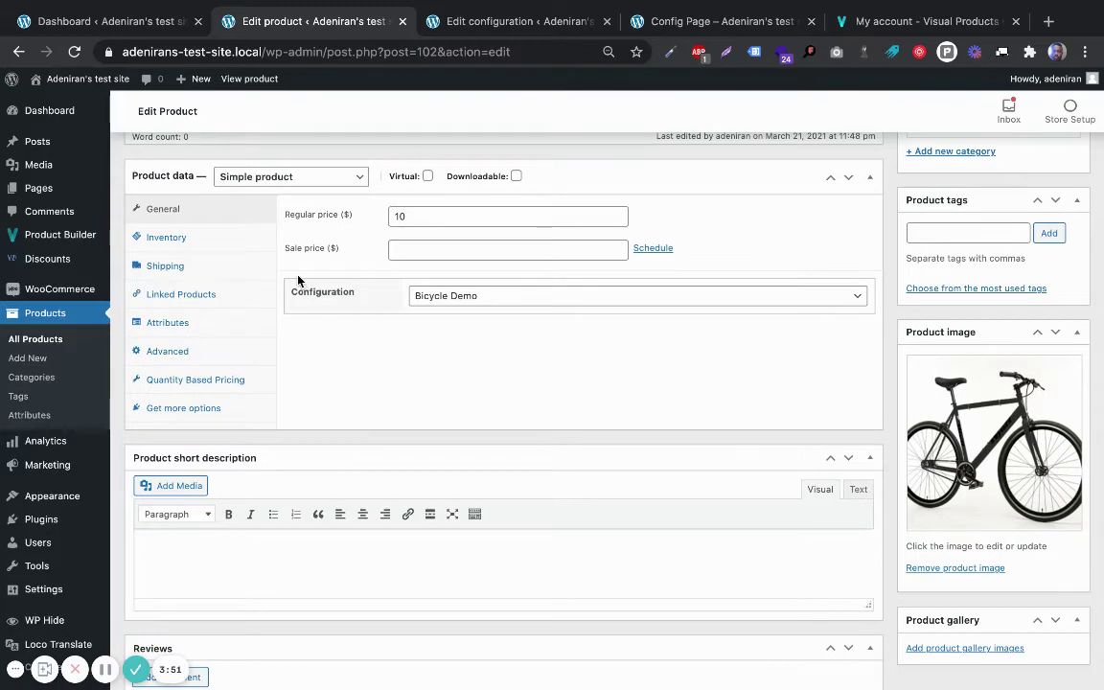
scroll(306, 316, up, 8)
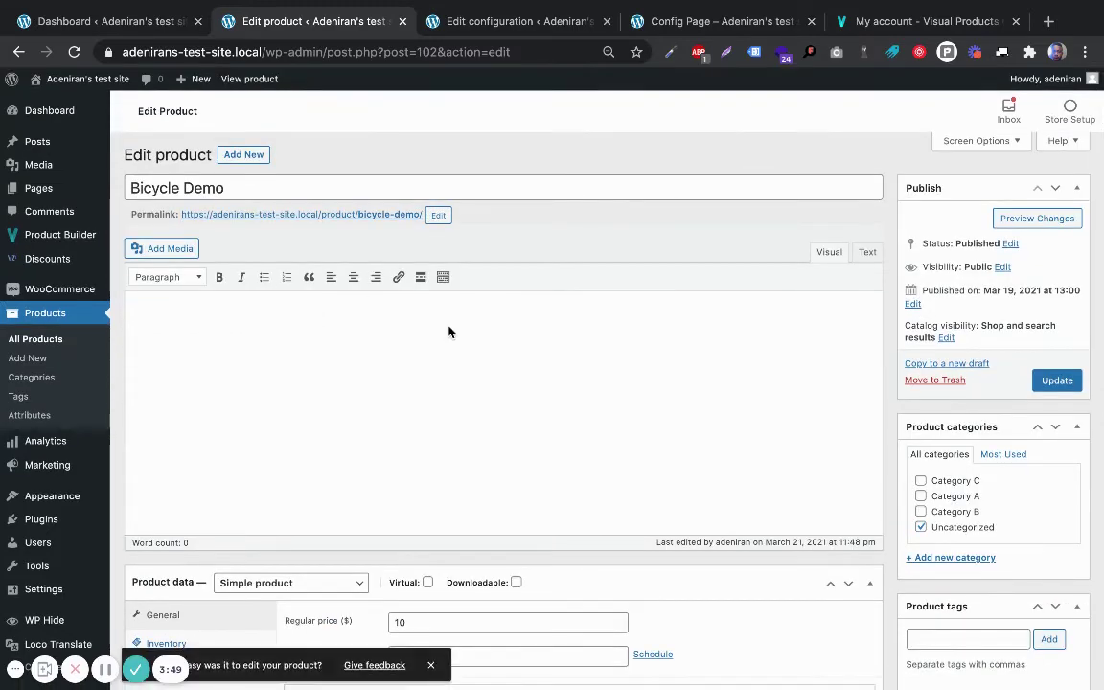
scroll(448, 326, down, 5)
scroll(448, 326, down, 4)
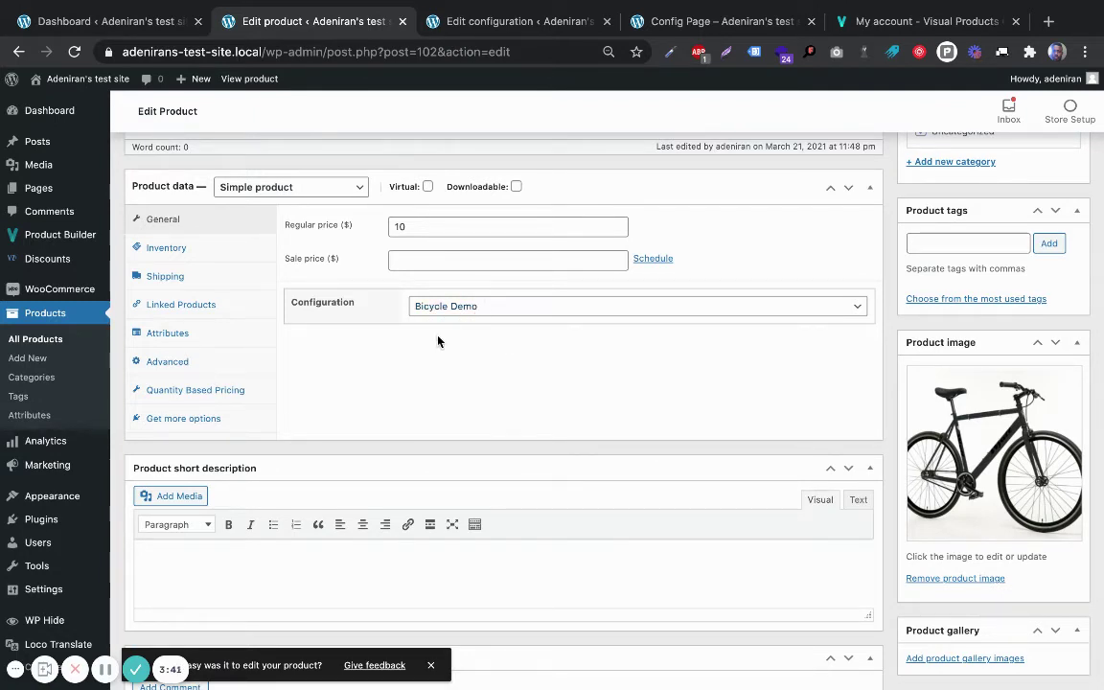
scroll(437, 340, up, 5)
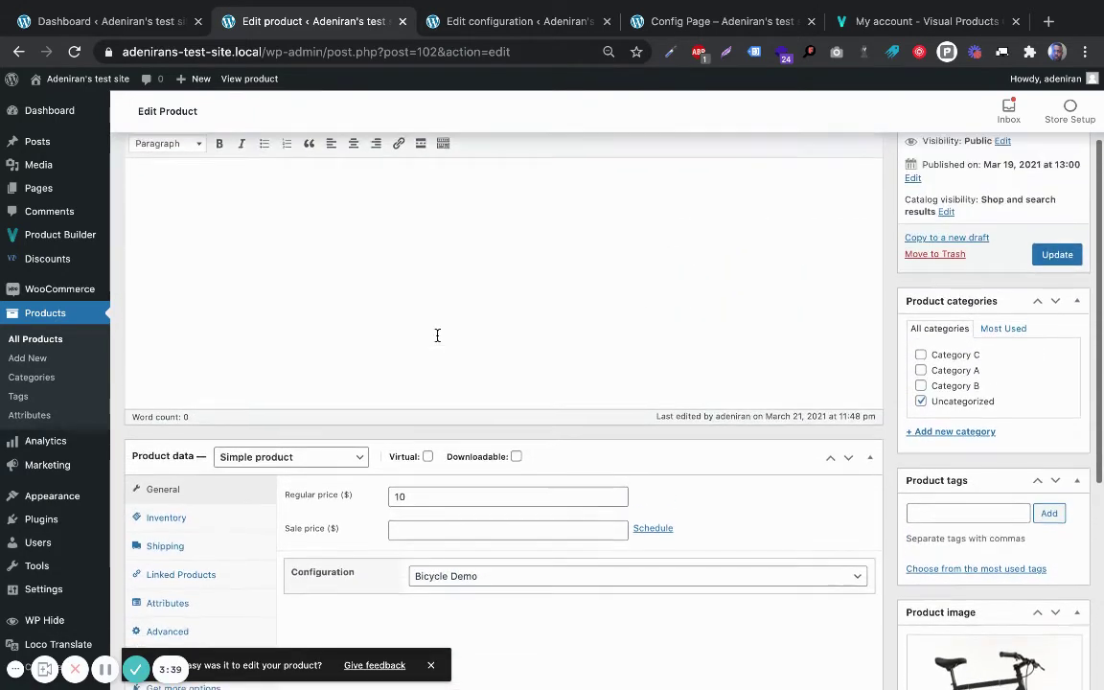
scroll(437, 335, down, 1)
scroll(437, 335, up, 1)
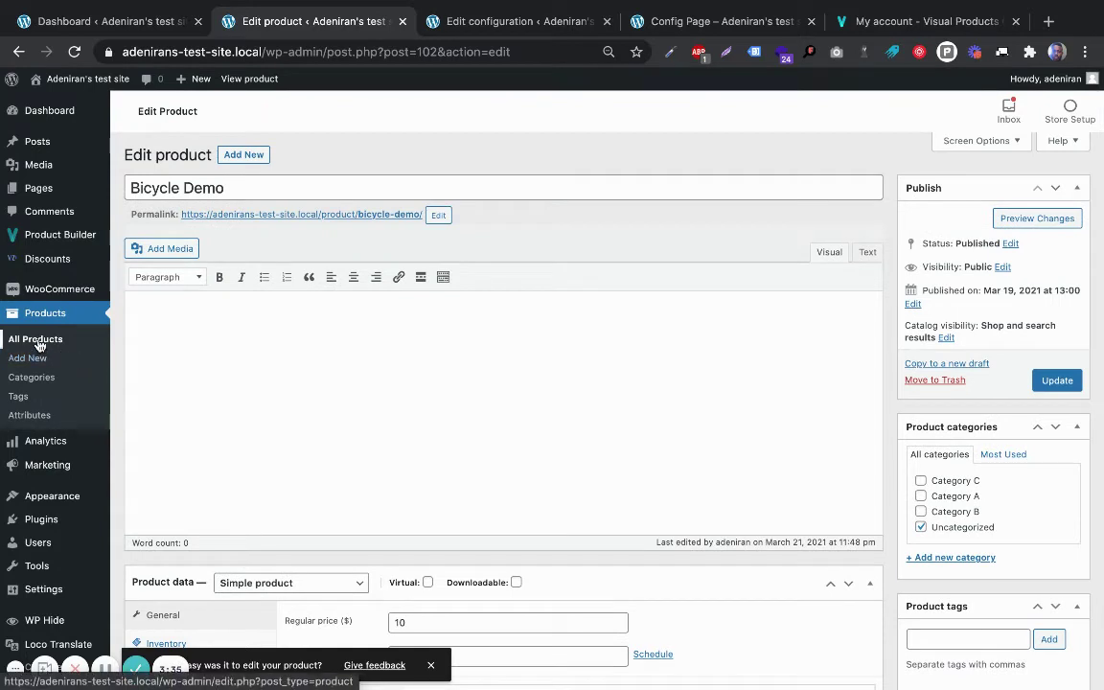
- Return to All Products and read Bicycle Demo's product ID, 102, from its row
click(36, 342)
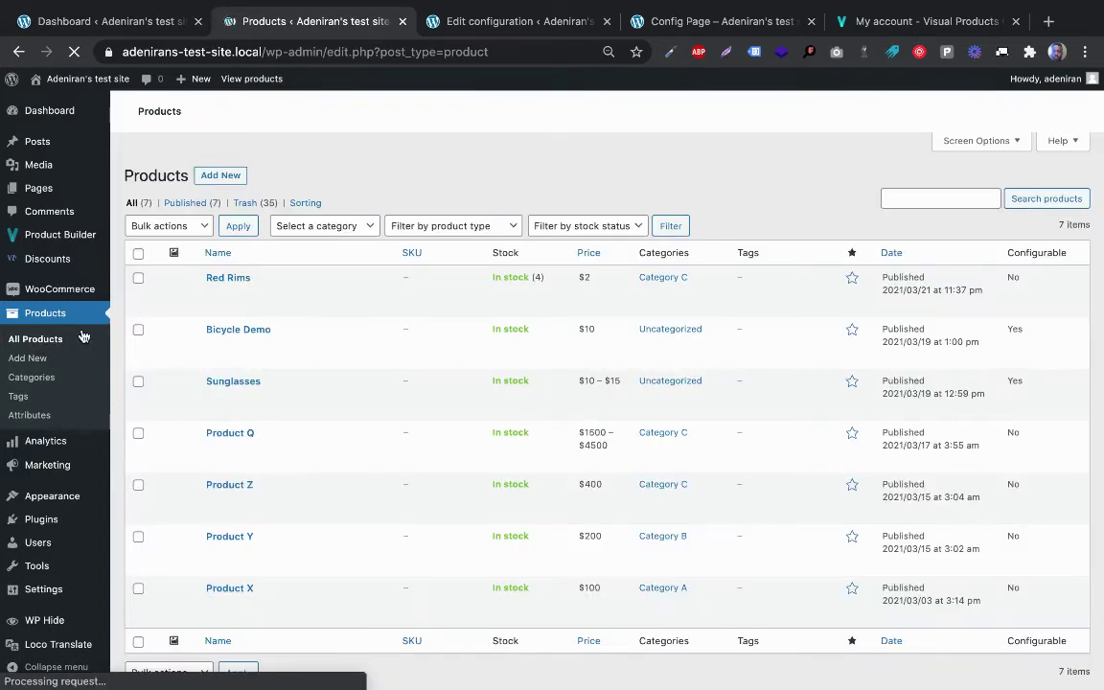
mouse_move(177, 334)
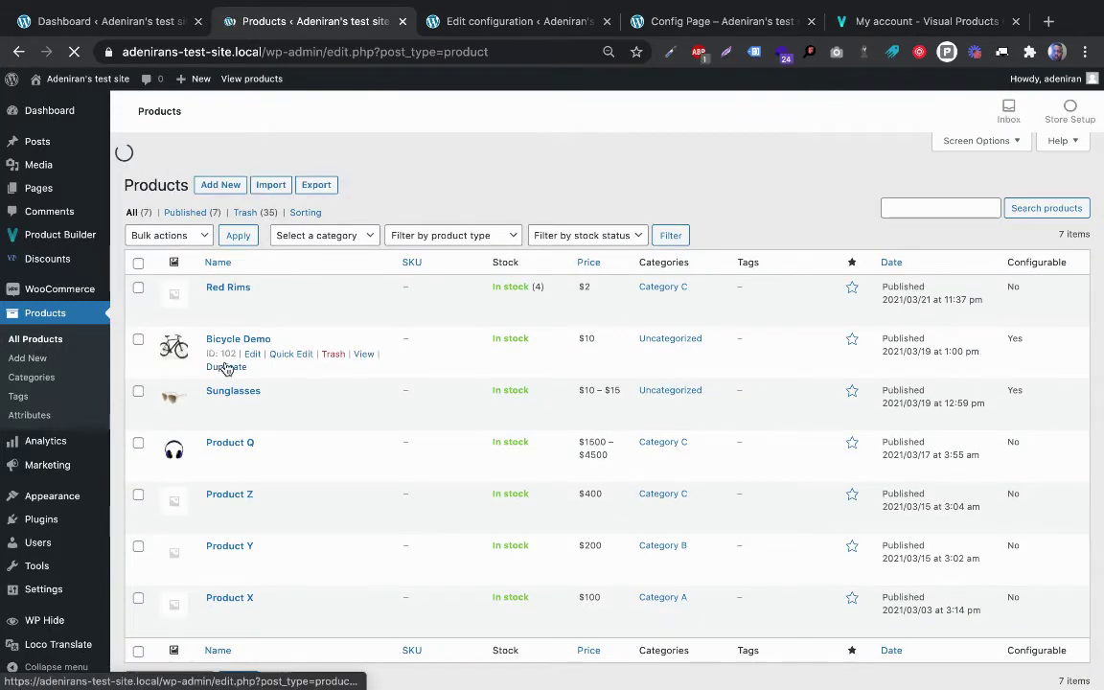
mouse_move(227, 326)
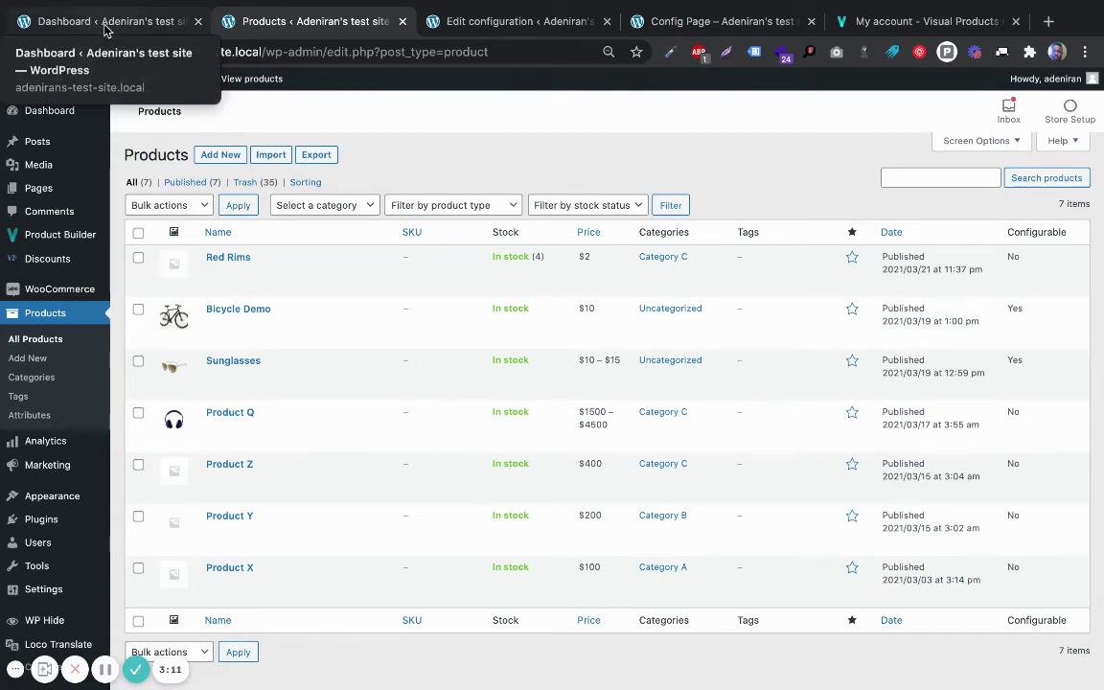
- Add a new page titled 'New Special Page' via Pages > Add New
click(105, 30)
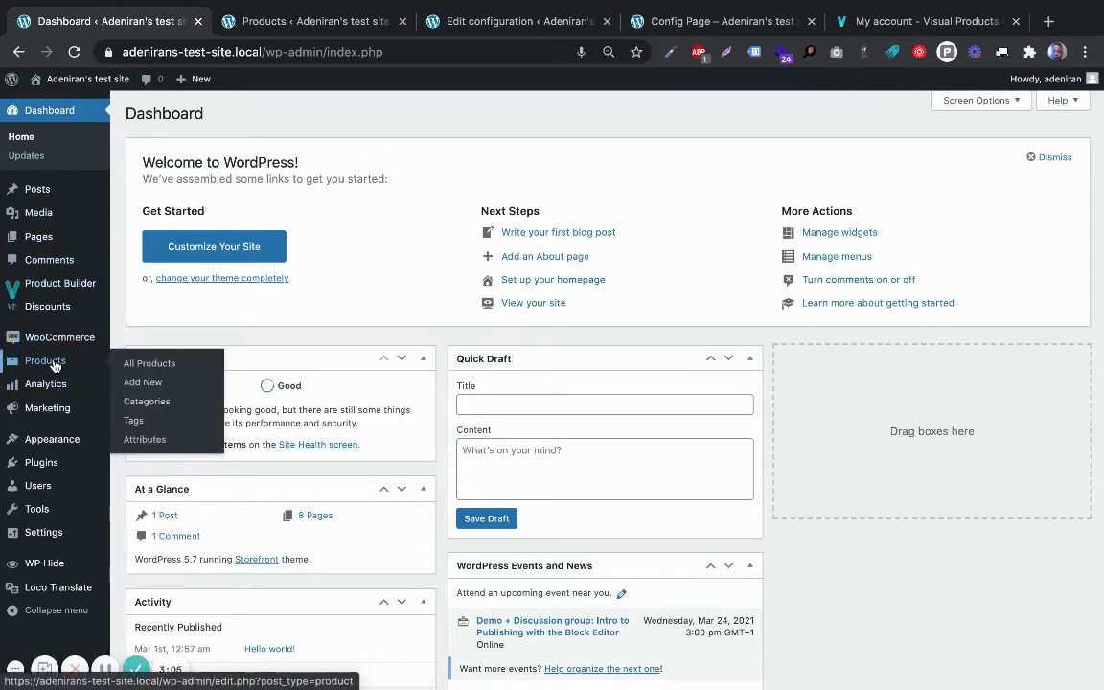
mouse_move(43, 238)
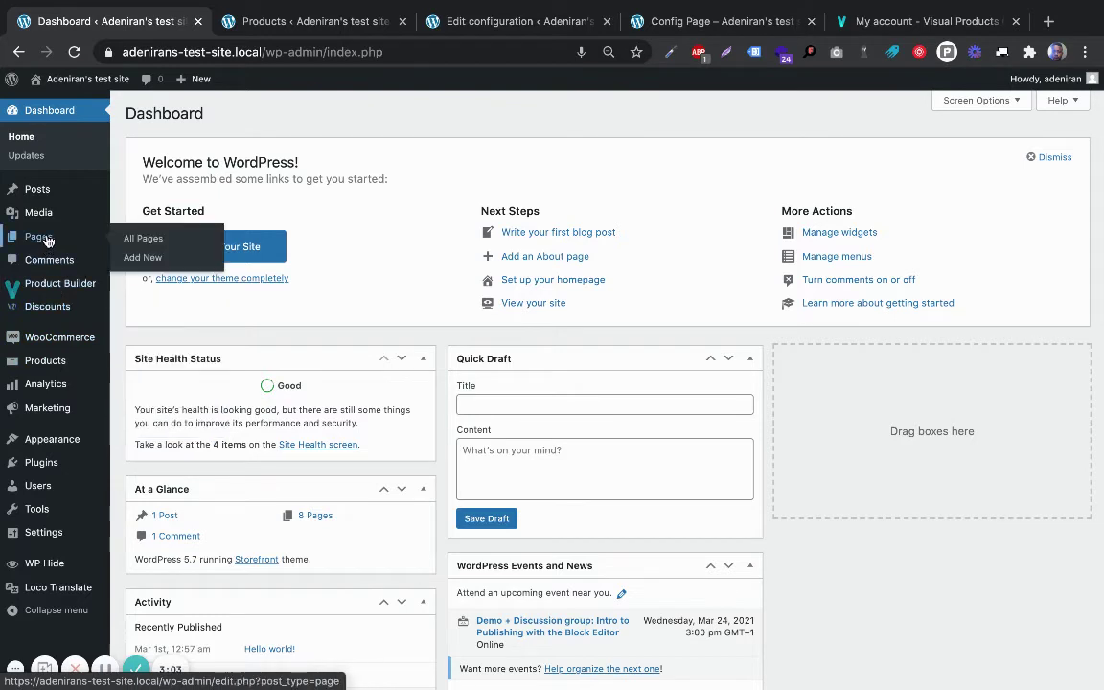
click(152, 260)
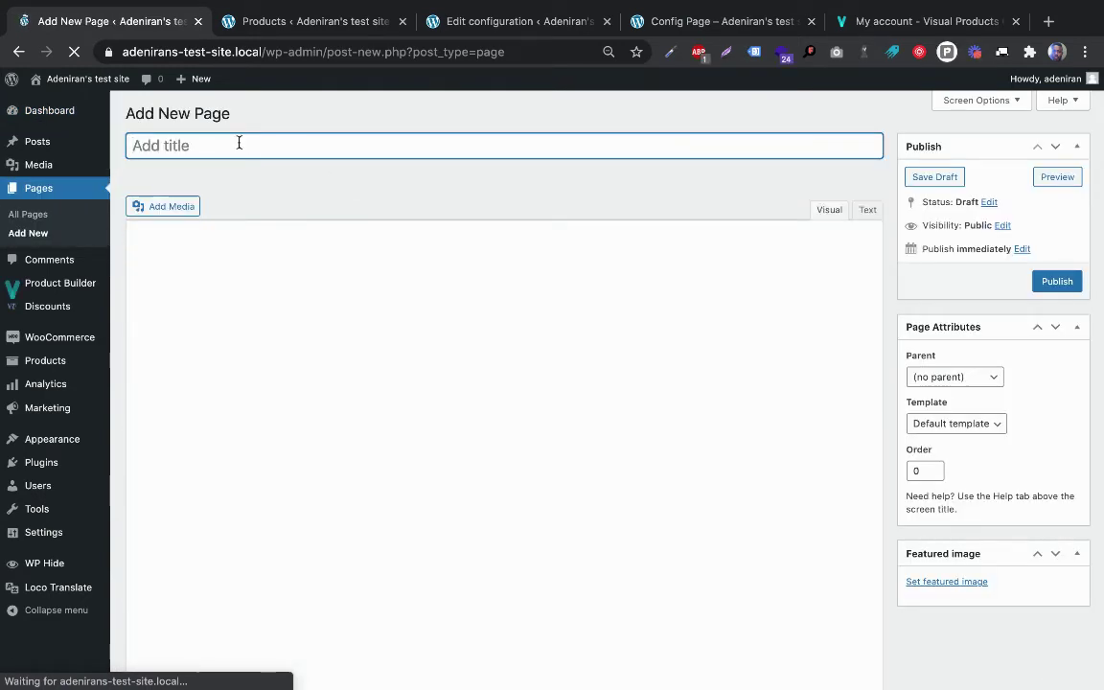
text(New St)
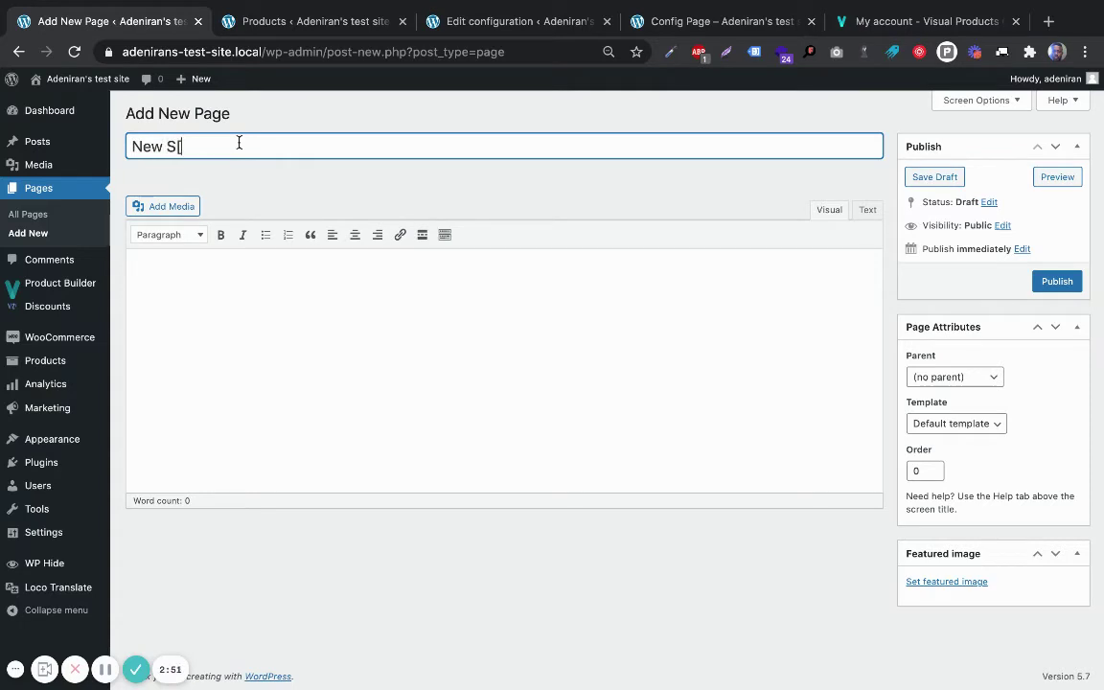
key(BackSpace)
text(pecial Page)
- Paste [wpb_builder product=123] into the page body and select the 123 product number
click(247, 277)
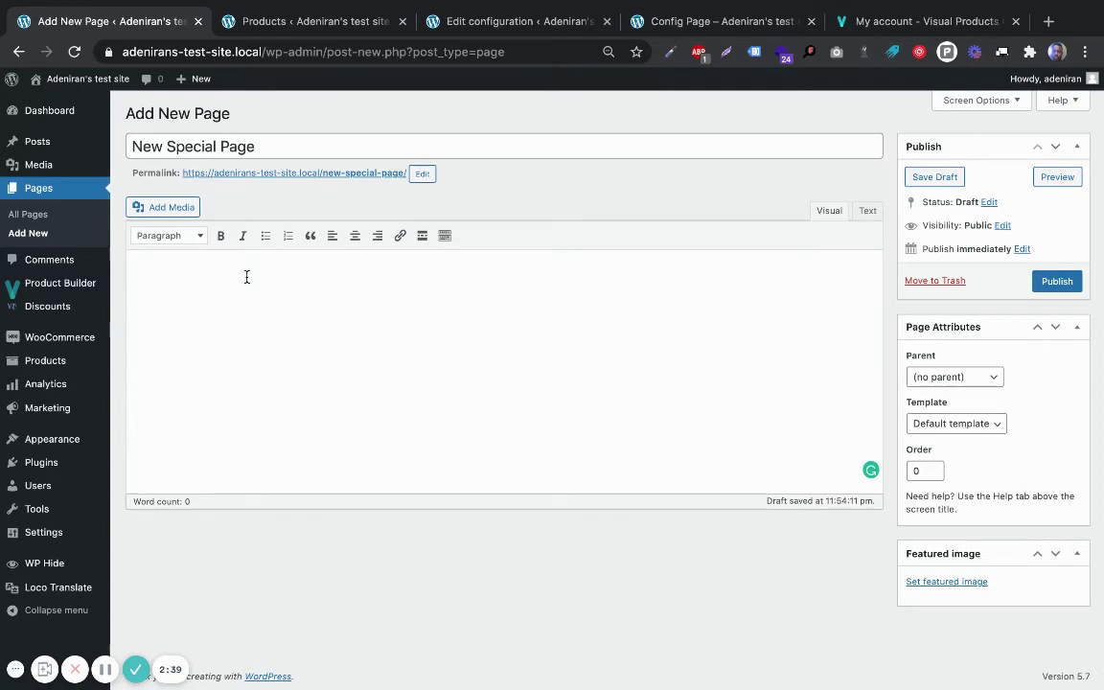
text([vpb_builder product=123])
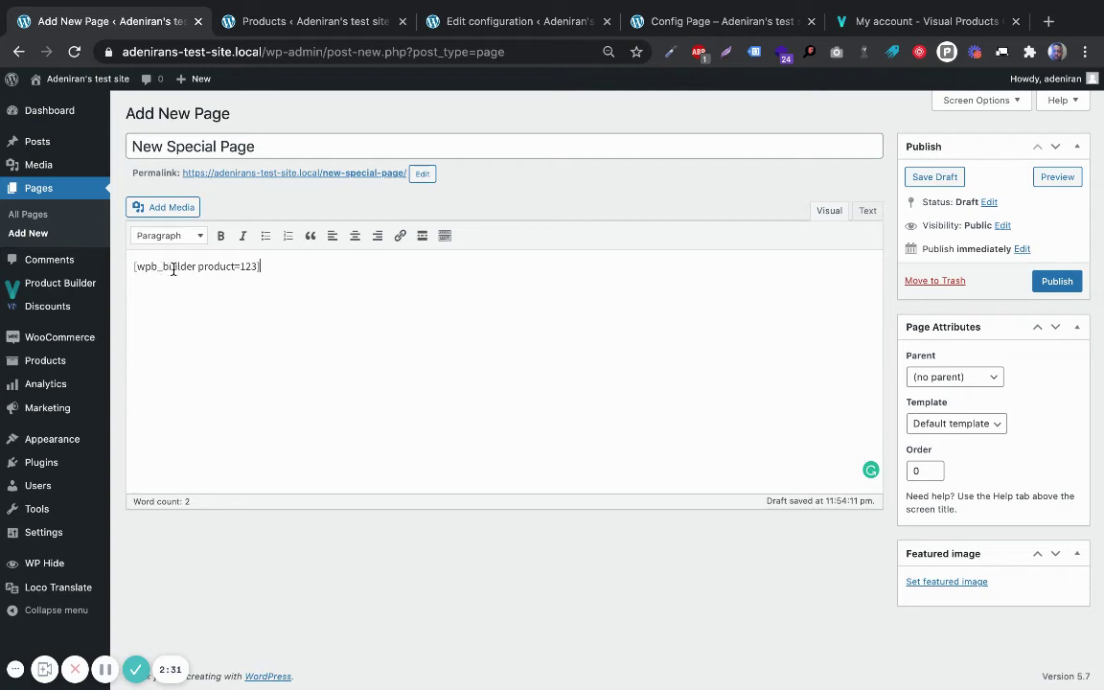
double_click(247, 266)
click(341, 26)
mouse_move(234, 337)
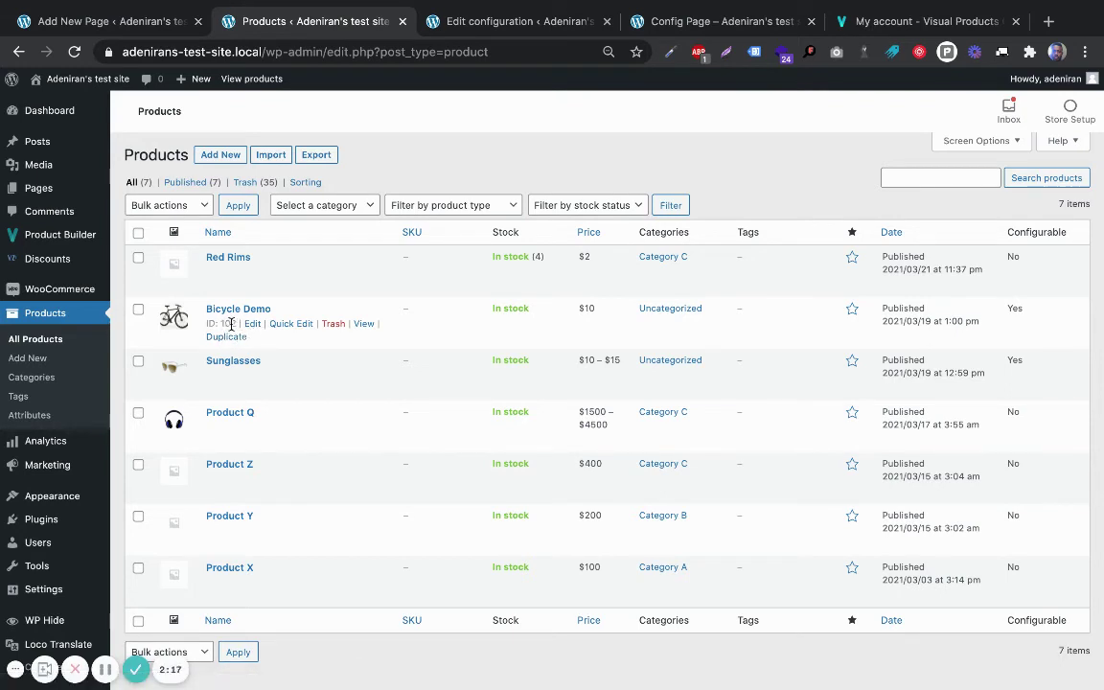
mouse_move(226, 446)
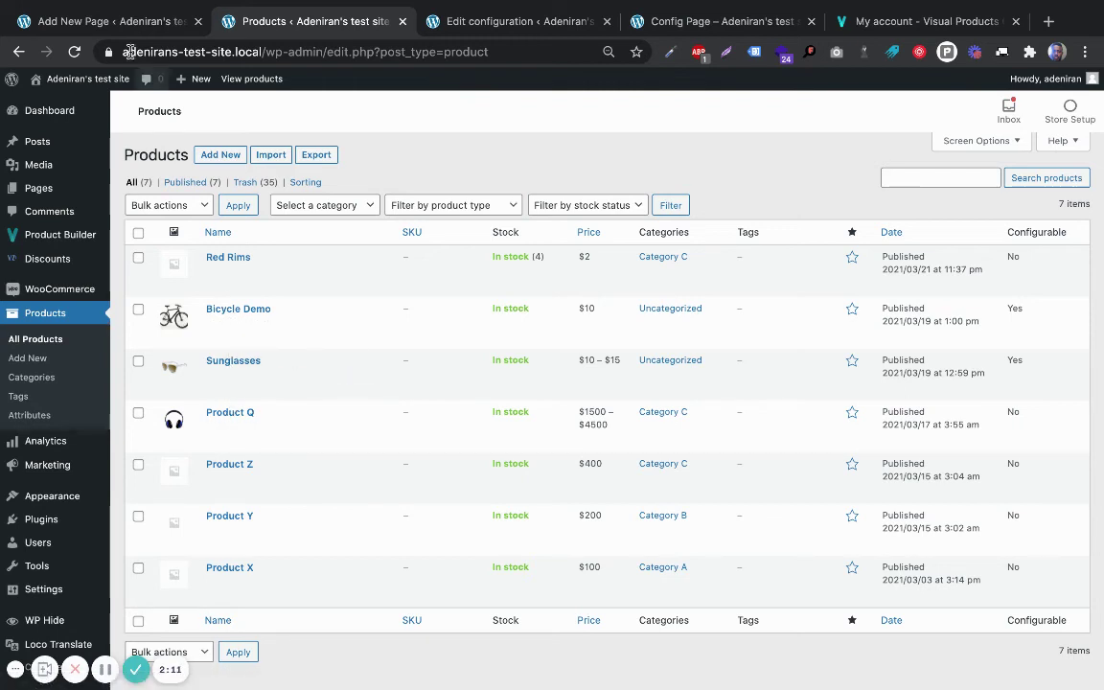
click(115, 21)
- Change the shortcode's product ID to 102 and publish the page
text(10)
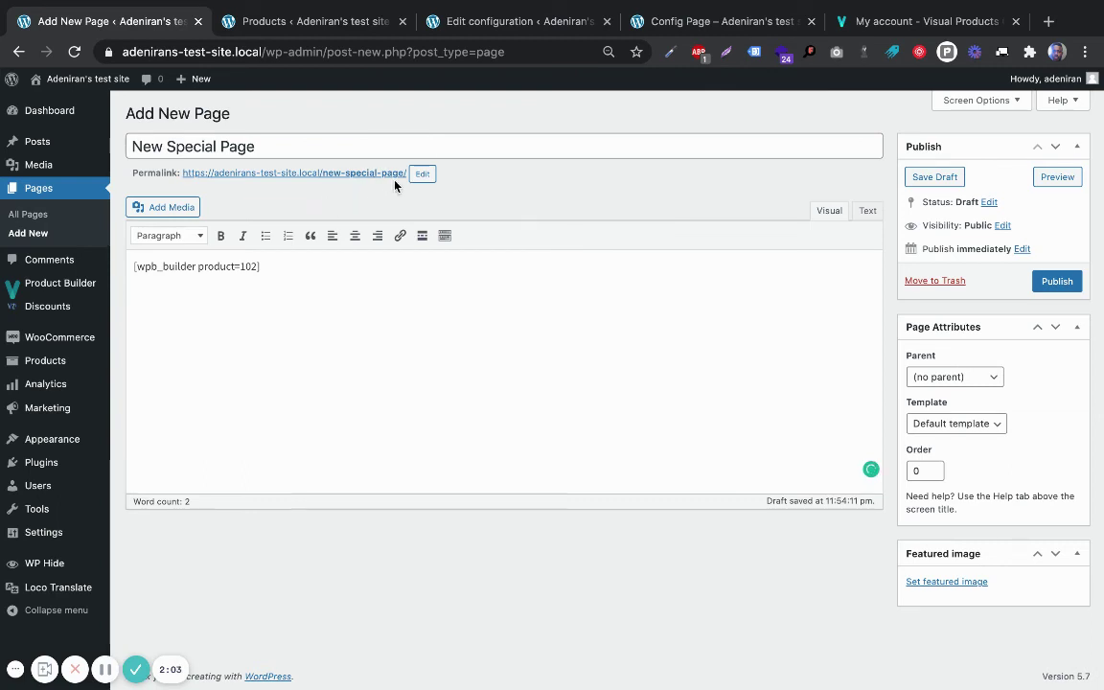
click(1051, 288)
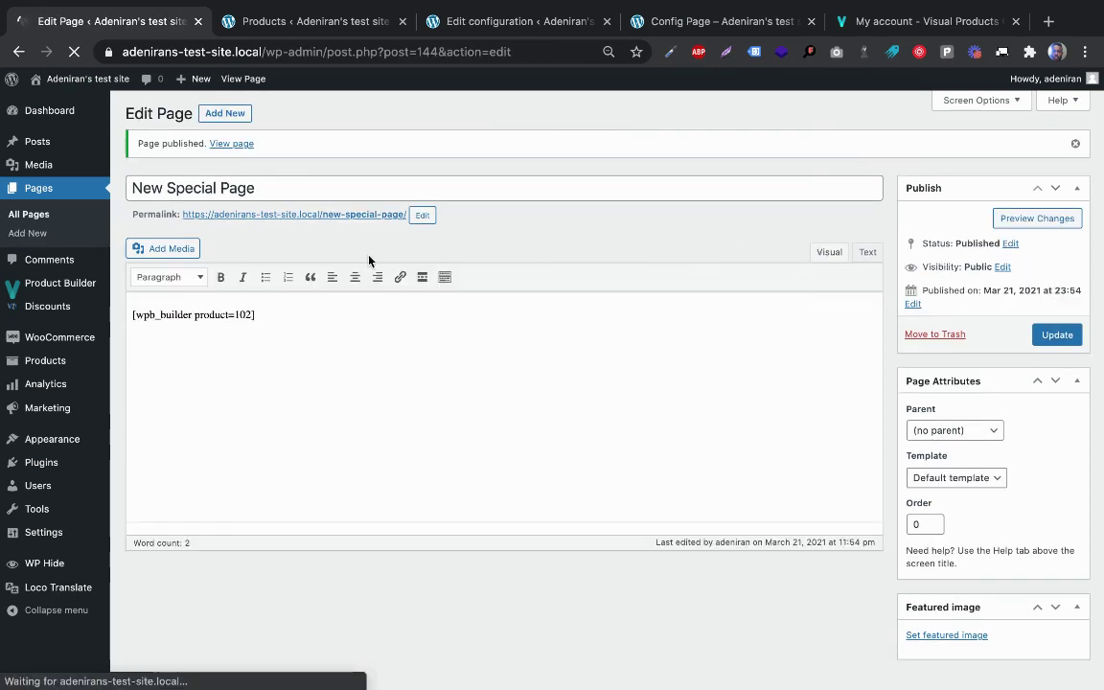
- Open the live New Special Page in a new tab to view the bicycle configurator
middle_click(334, 215)
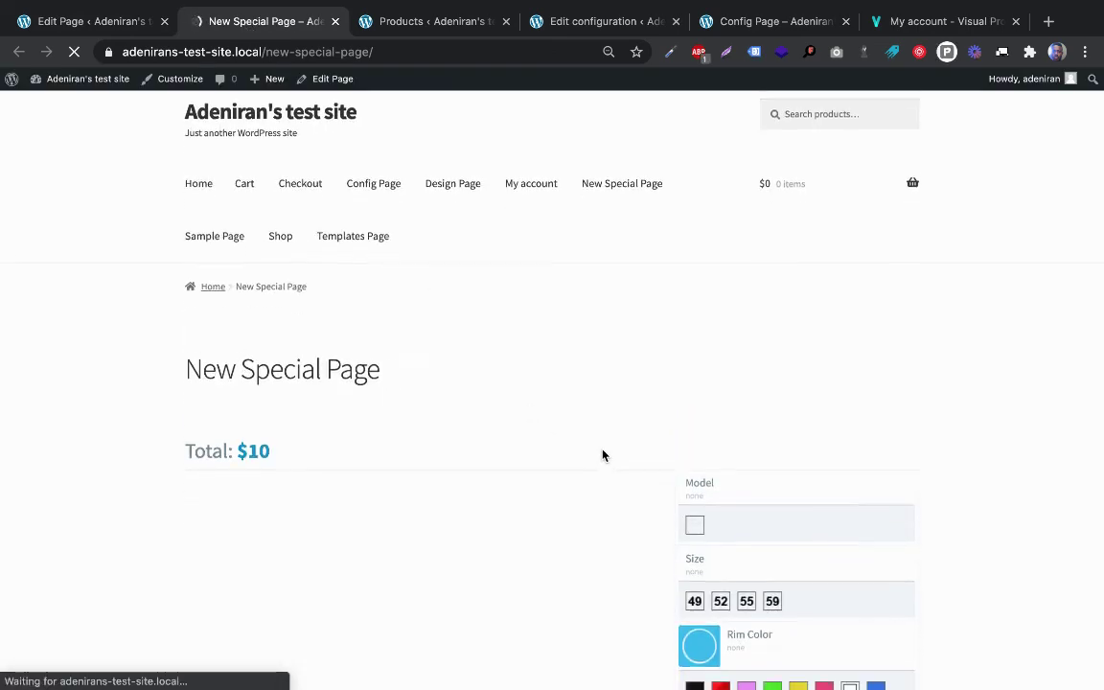
scroll(602, 455, down, 3)
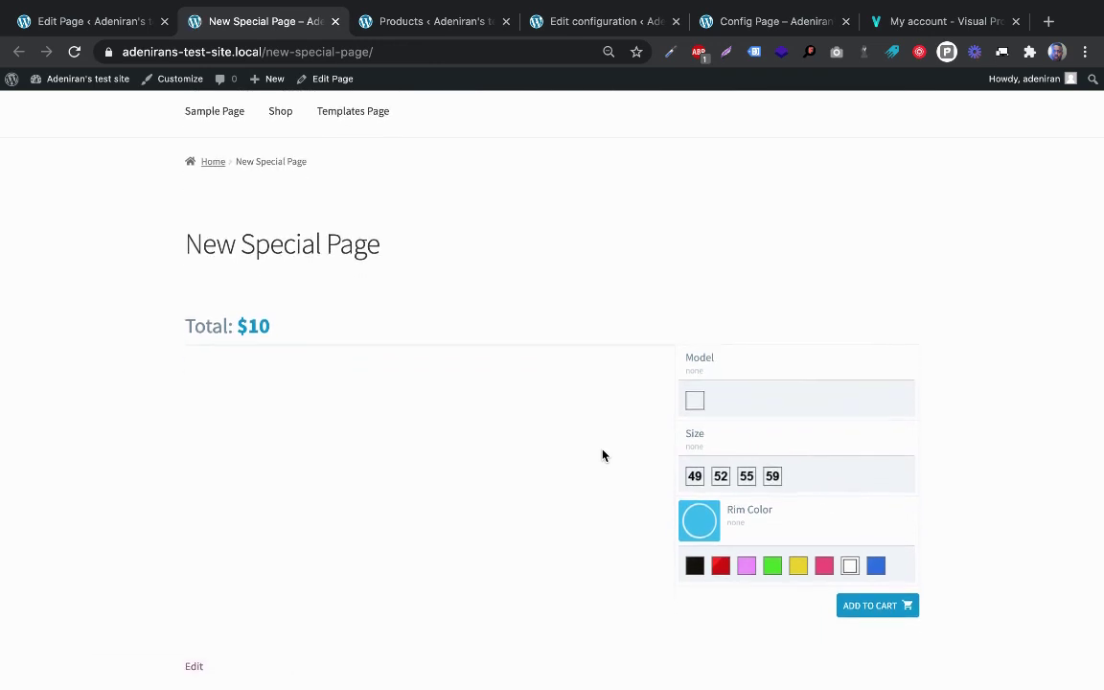